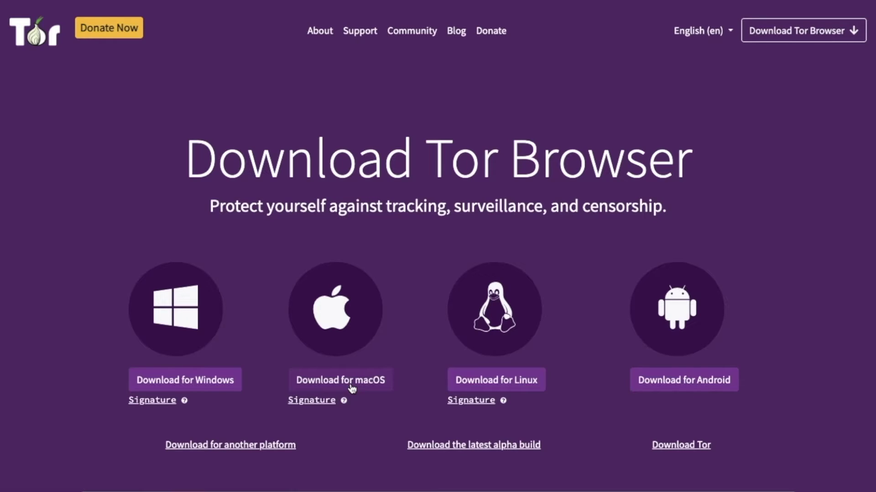
# - Check the macOS signature link on the Tor Browser download page and read the manual's installation instructions
pyautogui.click(323, 400)
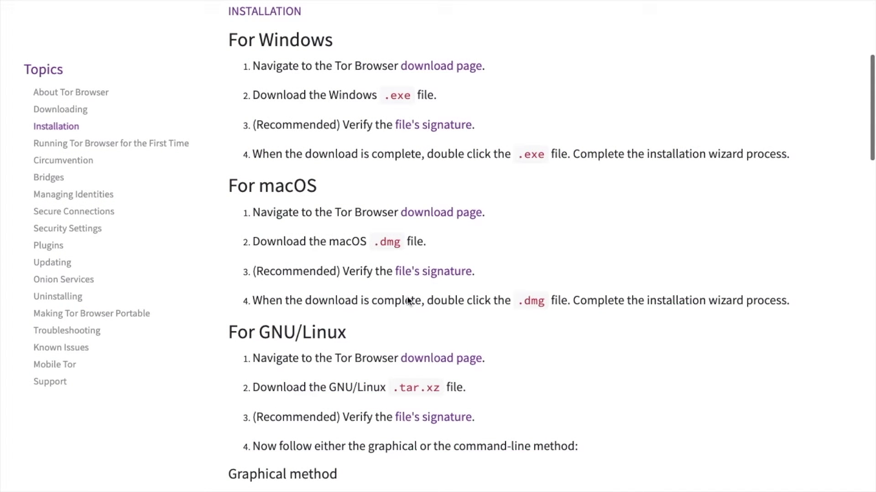
pyautogui.scroll(-1, 407, 300)
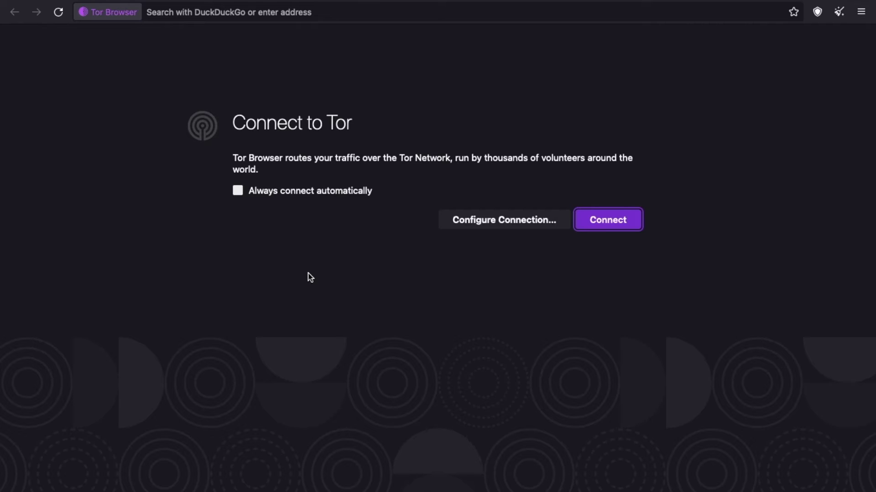
# - Review the connection configuration, including the Quickstart and bridge options, and connect to the Tor network
pyautogui.click(309, 276)
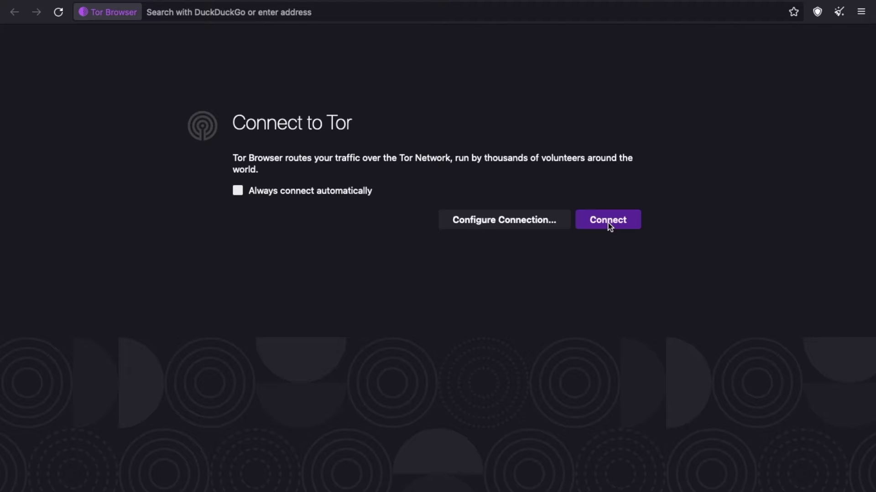
pyautogui.click(526, 227)
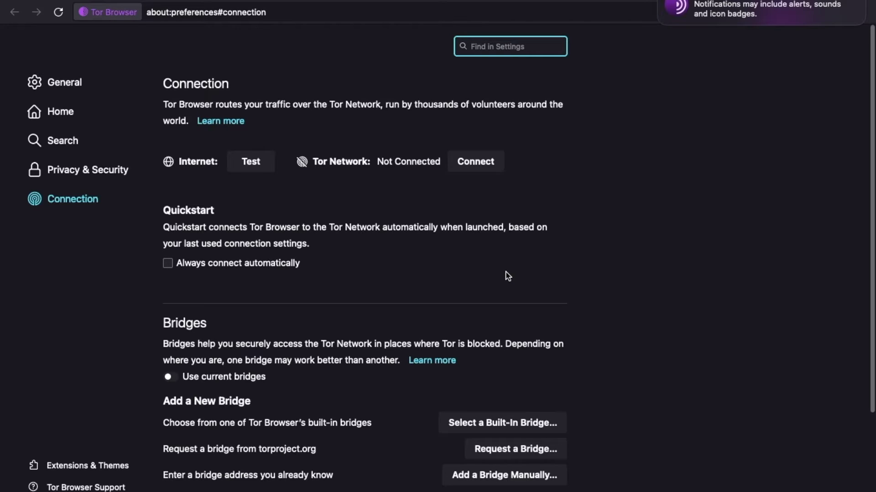
pyautogui.scroll(-2, 508, 274)
pyautogui.scroll(-6, 508, 275)
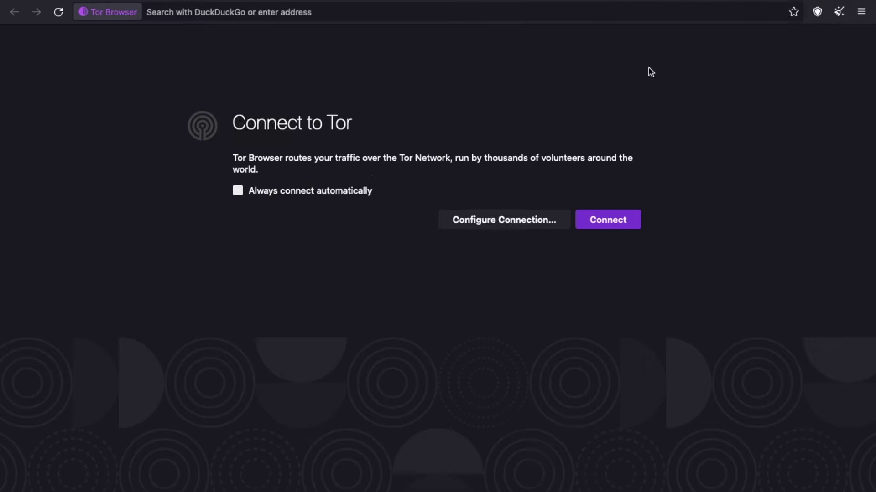
pyautogui.click(607, 222)
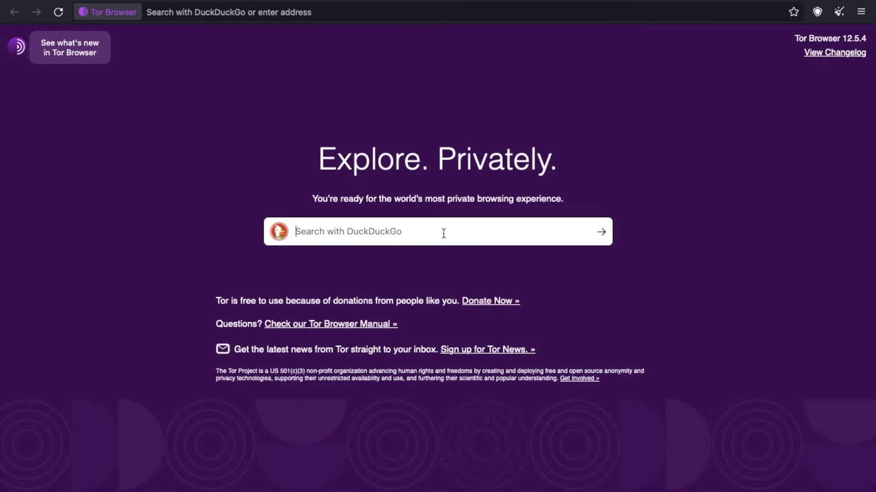
# - Search DuckDuckGo for "the guardian" and open the result for the Guardian's US edition
pyautogui.write('the gu')
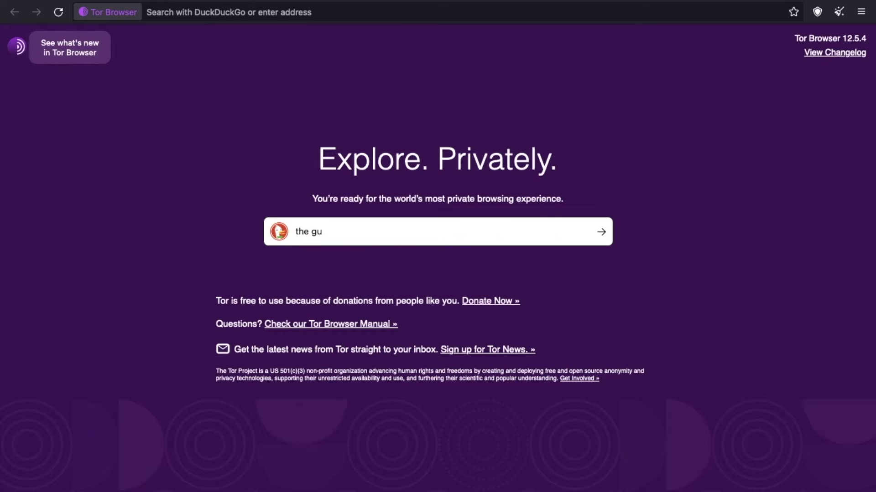
pyautogui.write('ardian')
pyautogui.click(602, 232)
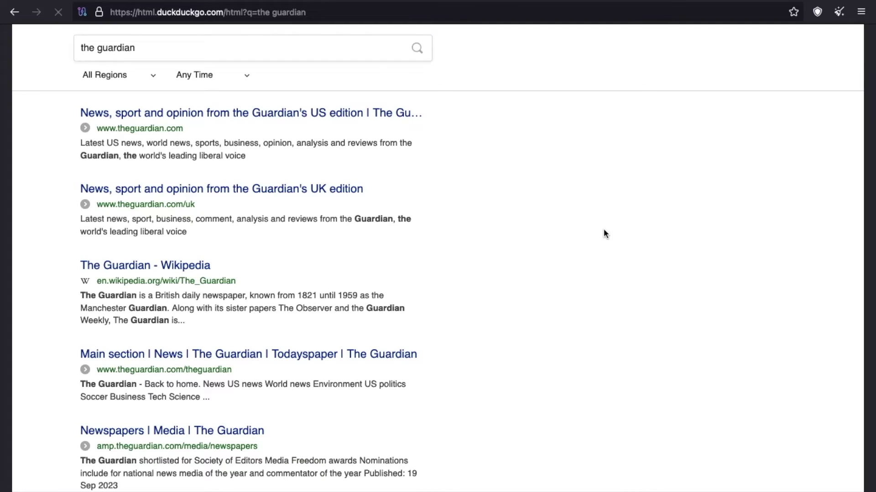
pyautogui.click(385, 120)
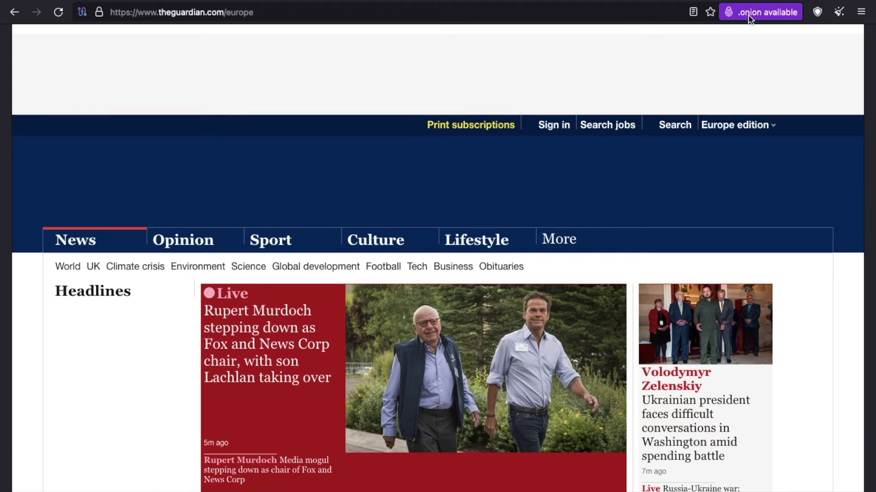
# - Switch the Guardian website to its .onion version
pyautogui.click(750, 13)
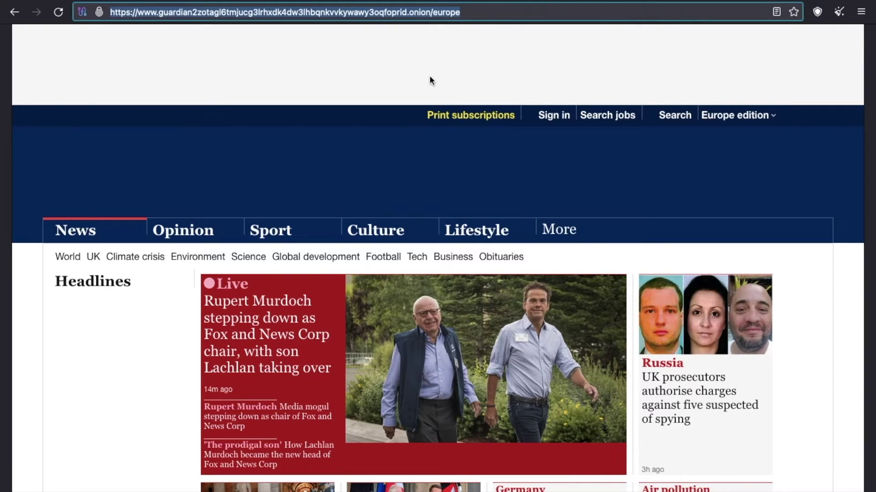
pyautogui.click(414, 56)
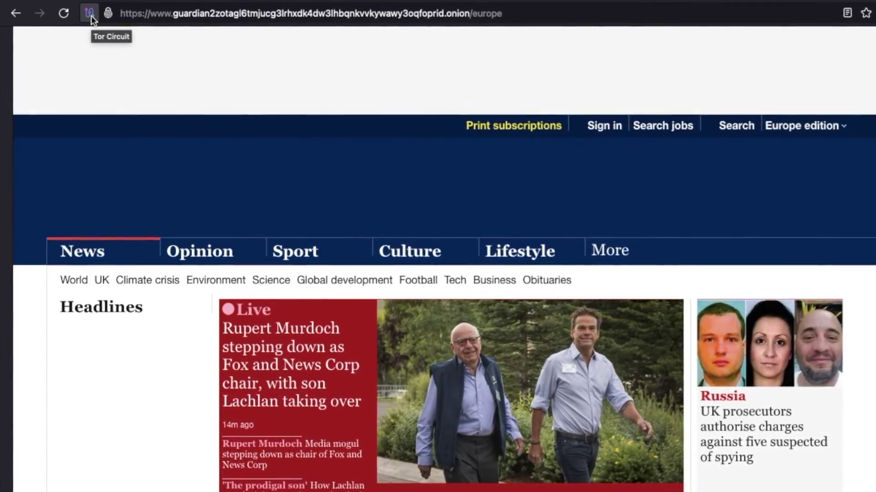
# - Inspect the Tor circuit for the Guardian onion site and request a new circuit for this site
pyautogui.click(91, 15)
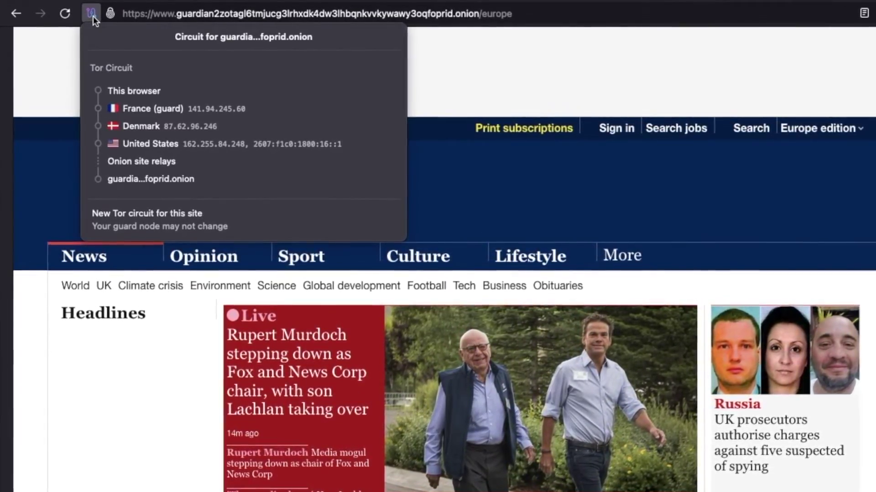
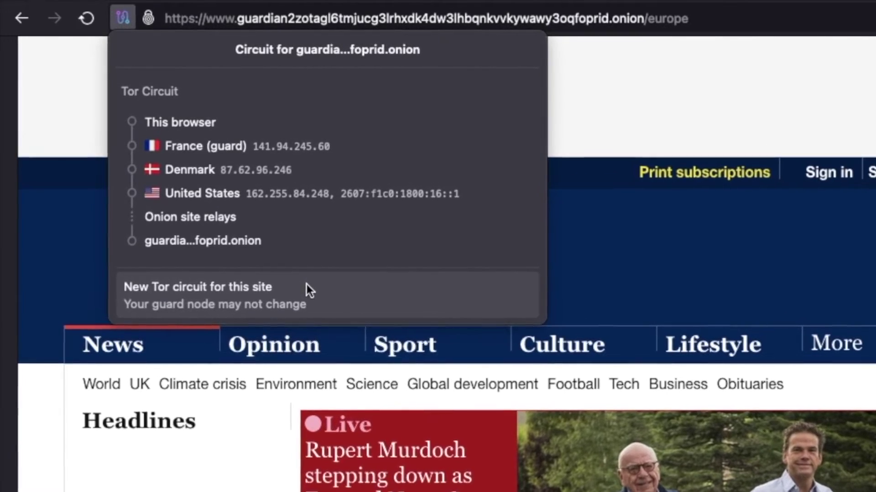
pyautogui.click(313, 290)
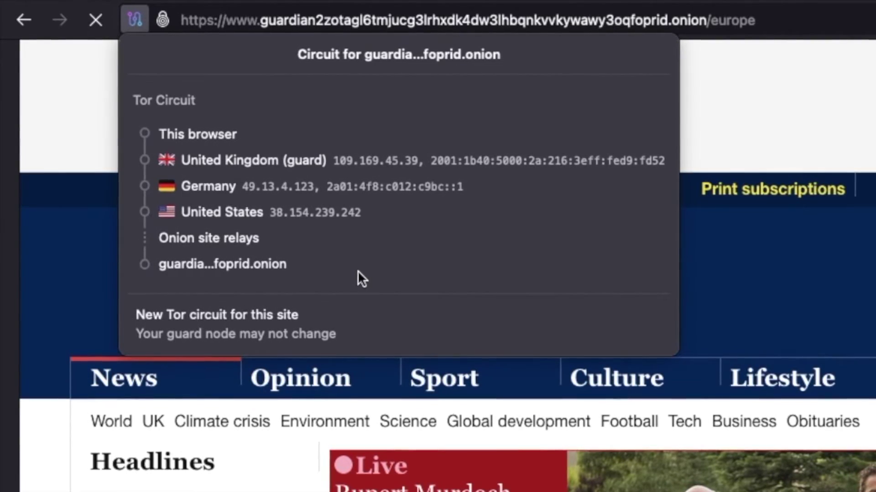
pyautogui.click(135, 19)
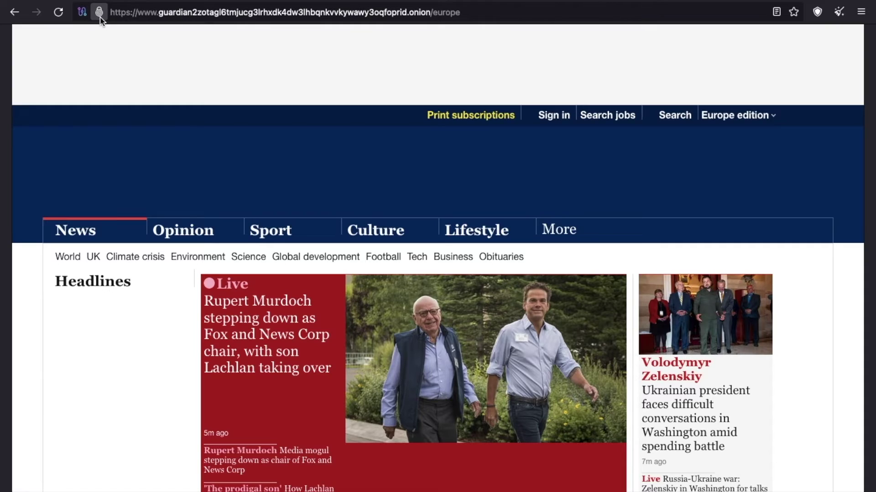
# - Examine the site information and connection security details of the Guardian onion site
pyautogui.click(99, 13)
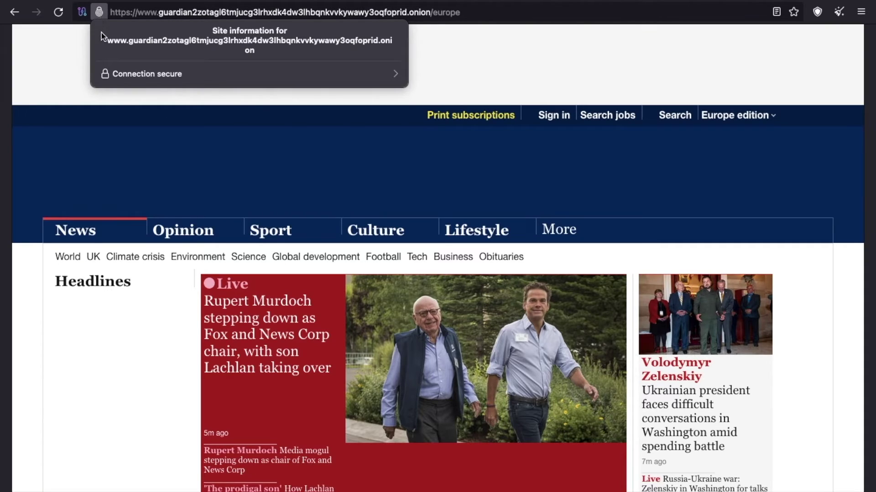
pyautogui.click(111, 73)
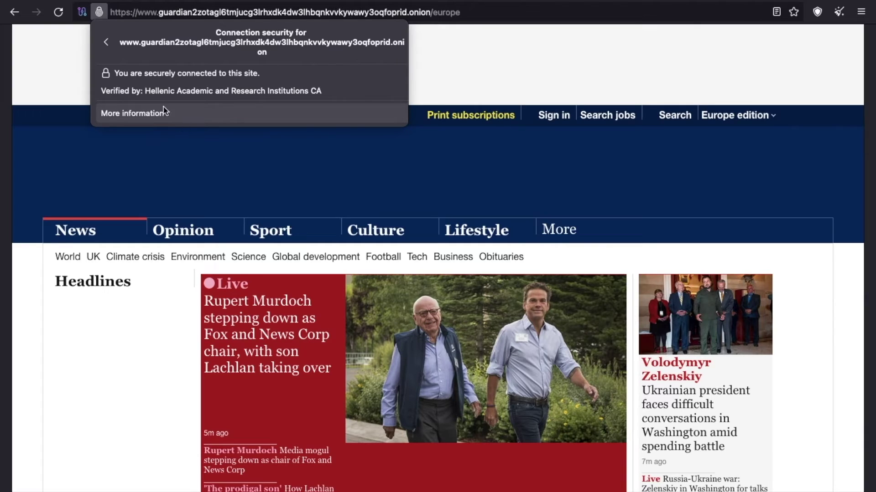
pyautogui.click(100, 15)
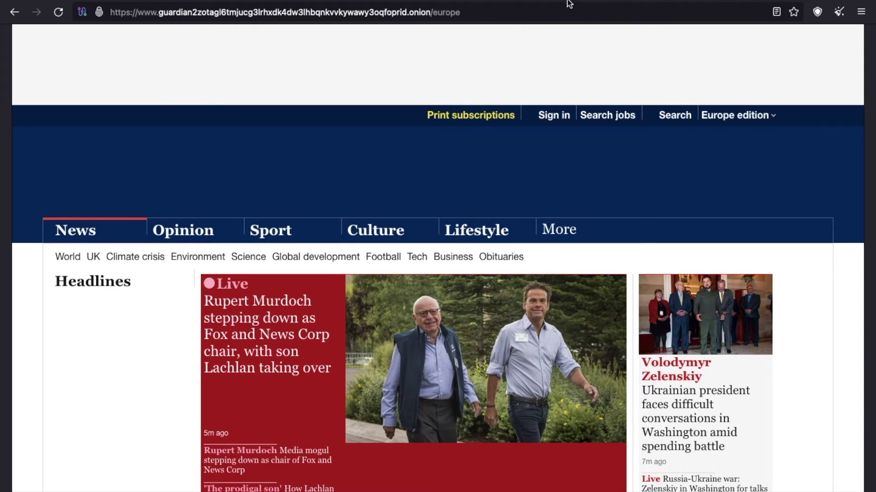
# - Bookmark the Guardian onion page under the name "guardian.onion" in Other Bookmarks
pyautogui.click(793, 12)
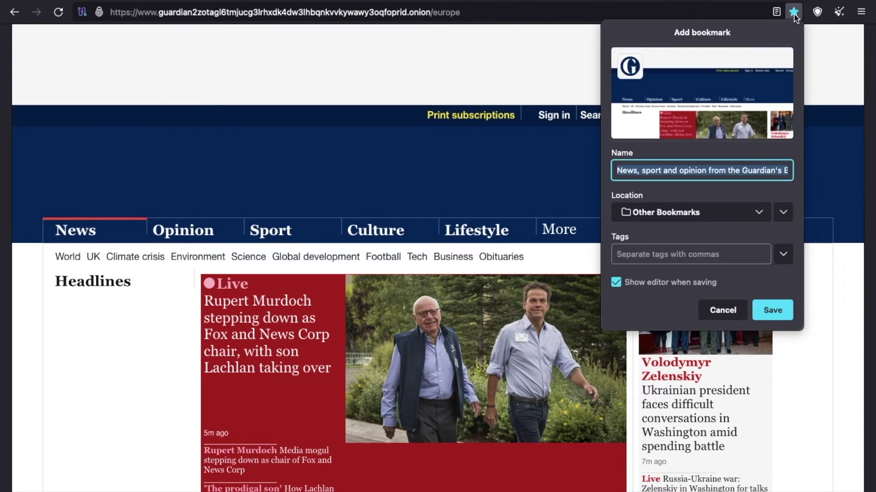
pyautogui.write('guardi')
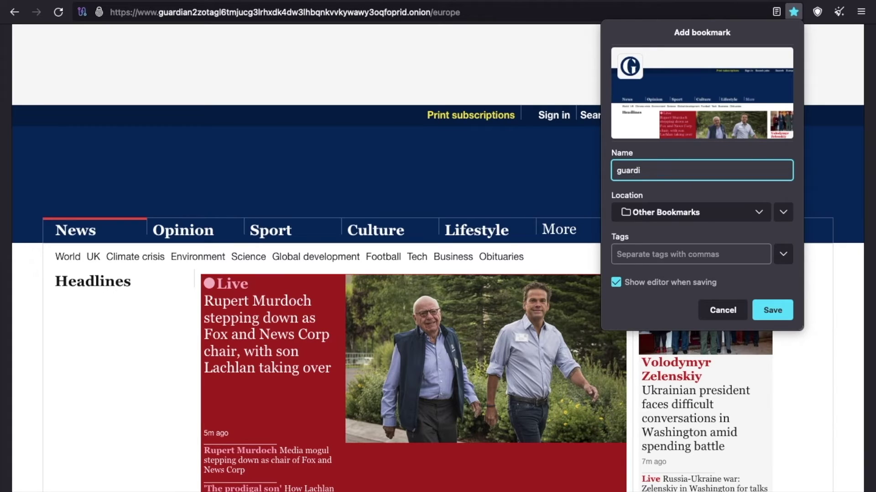
pyautogui.write('an.onion')
pyautogui.click(771, 311)
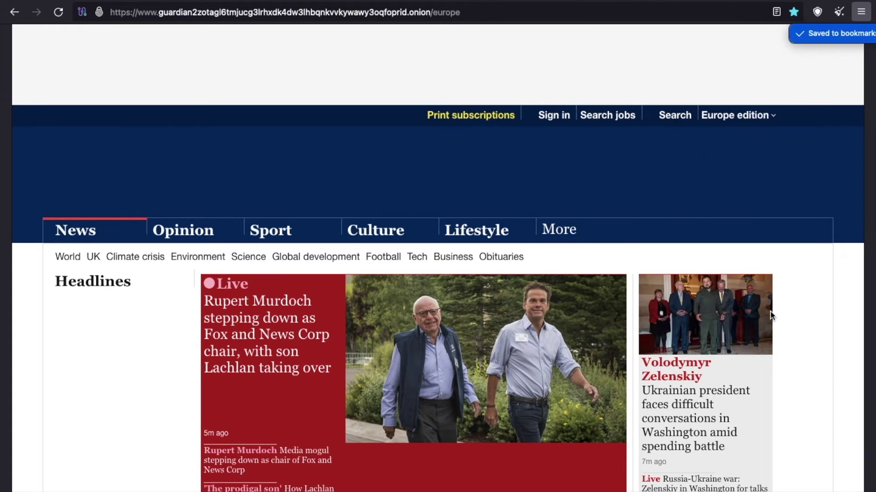
# - Compare the Standard, Safer and Safest security levels in the security settings, finishing with Safest selected
pyautogui.click(816, 12)
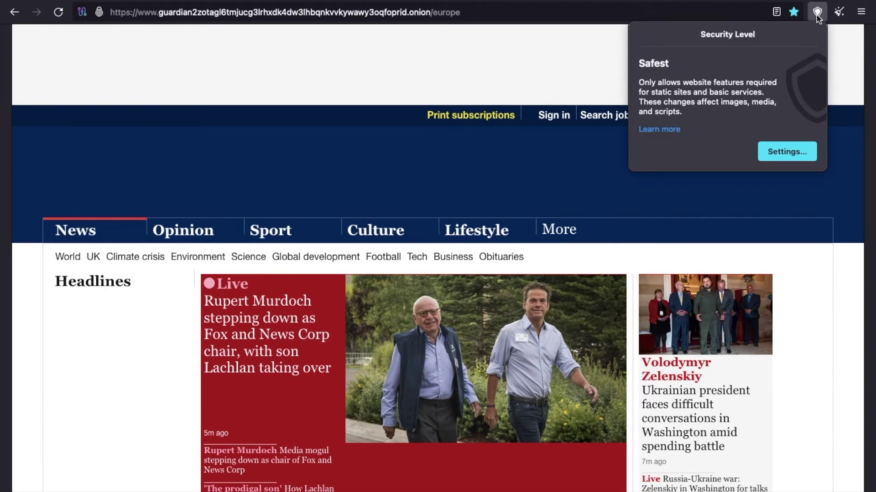
pyautogui.click(773, 155)
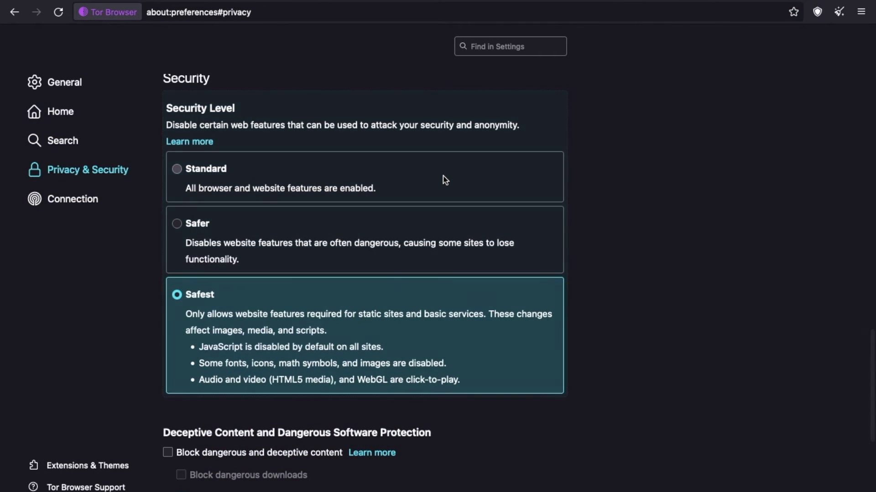
pyautogui.click(445, 180)
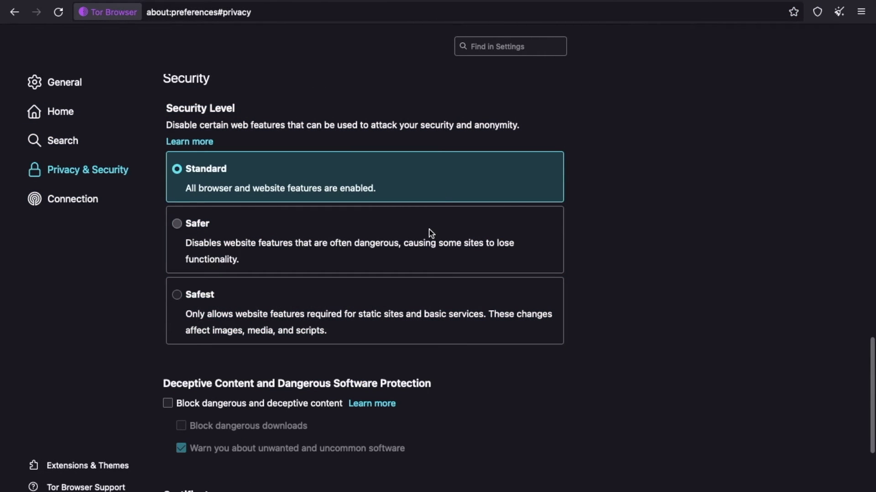
pyautogui.click(177, 224)
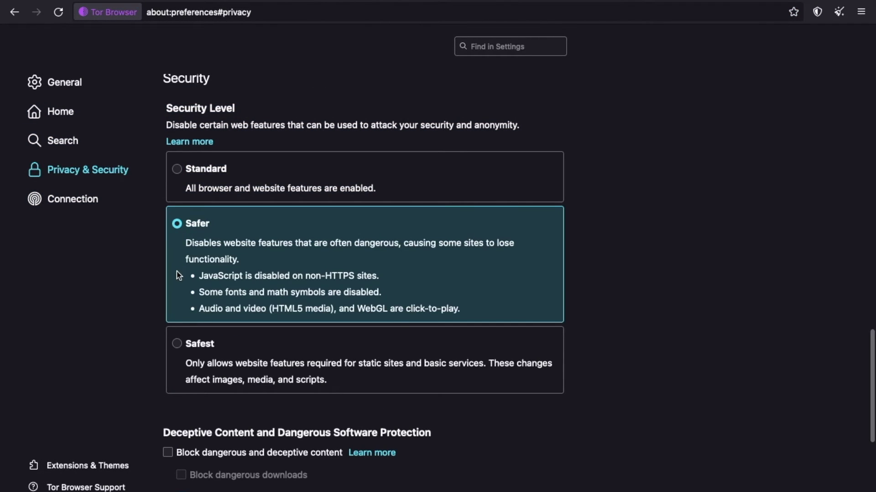
pyautogui.click(177, 345)
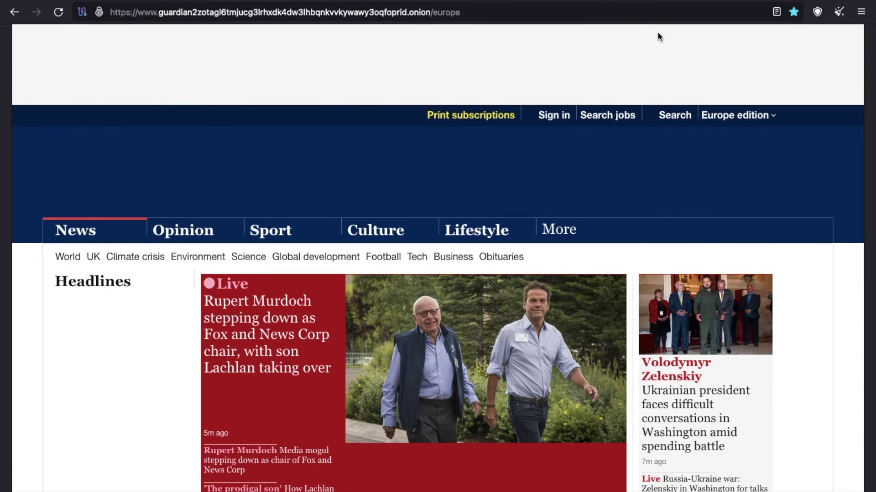
# - Start a new identity to begin a fresh browsing session
pyautogui.click(838, 18)
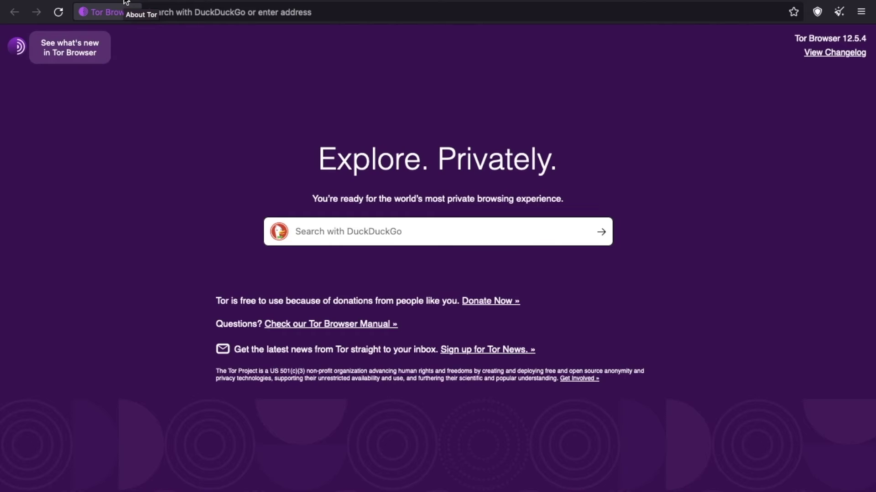
# - Search DuckDuckGo for "pro publica" and open the ProPublica homepage from the results
pyautogui.write('pro ')
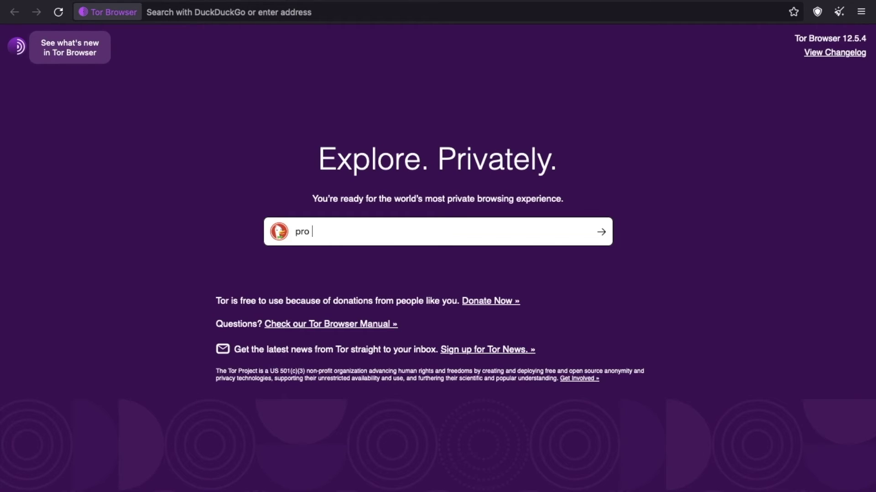
pyautogui.write('publica')
pyautogui.press('Return')
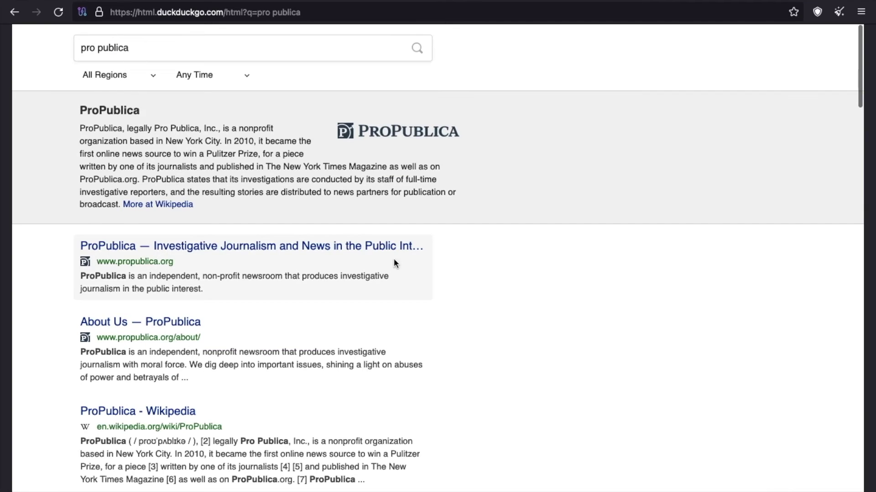
pyautogui.click(356, 256)
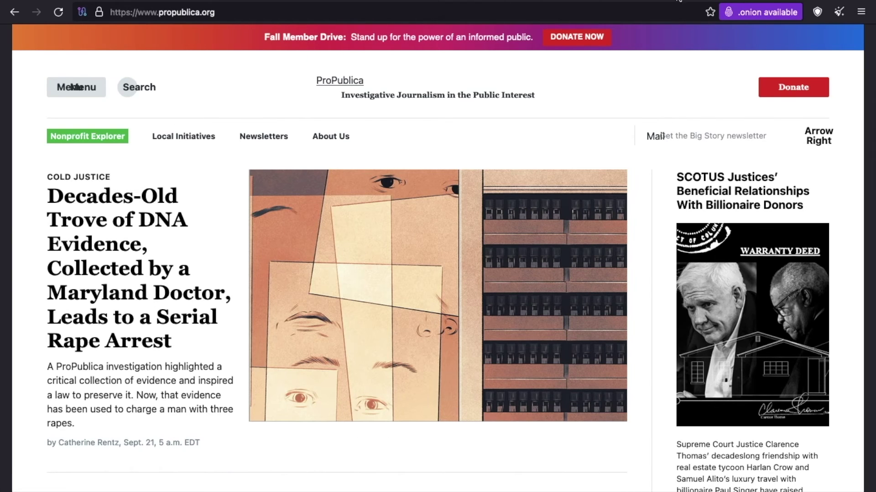
# - Switch ProPublica to its .onion version and examine its Tor circuit and site information
pyautogui.click(83, 14)
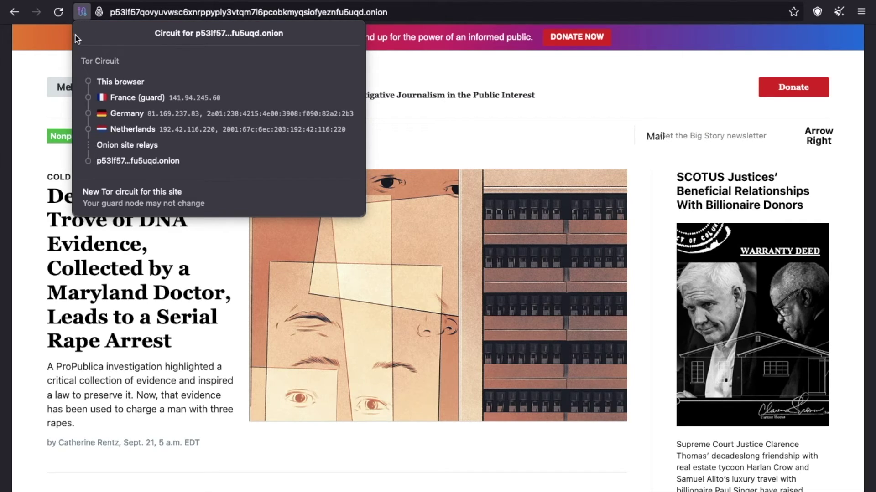
pyautogui.click(84, 15)
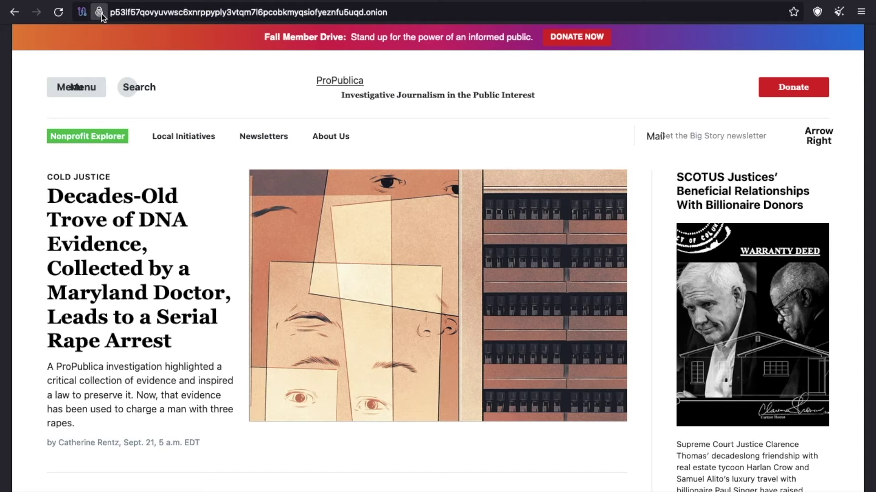
pyautogui.click(101, 13)
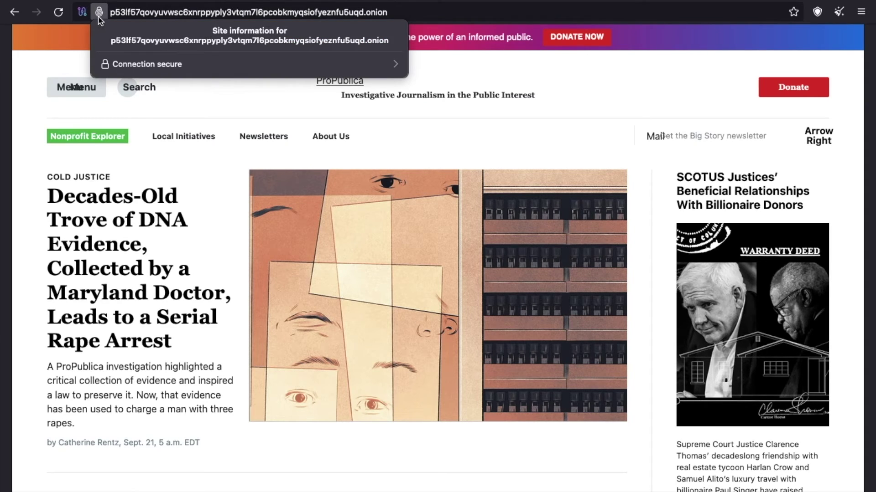
pyautogui.click(99, 13)
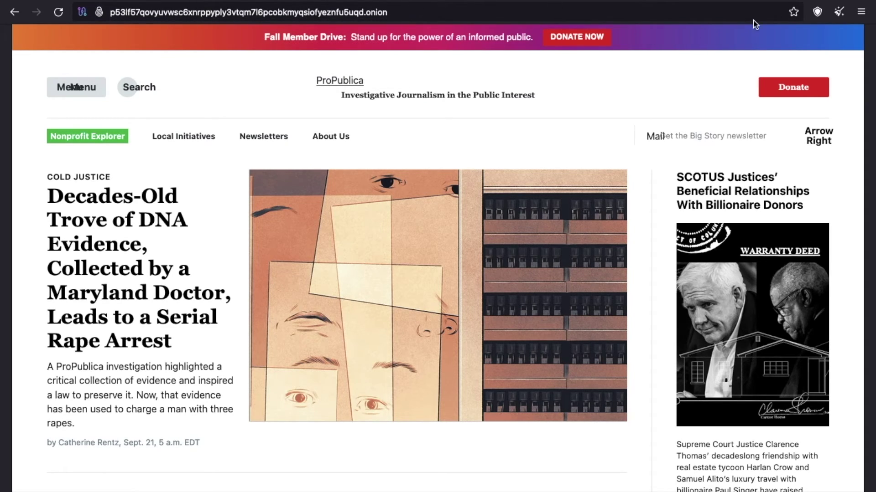
# - Open the browser settings and review the General section, from startup and tabs through appearance to files and applications
pyautogui.click(865, 14)
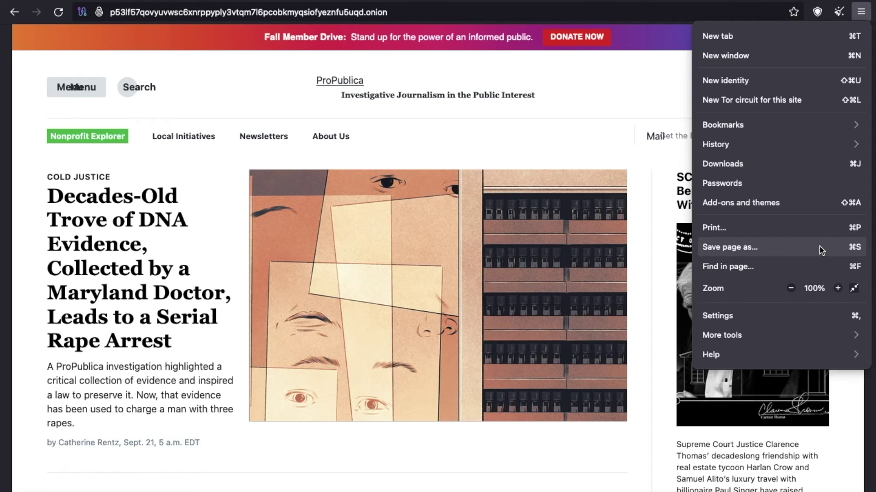
pyautogui.click(803, 317)
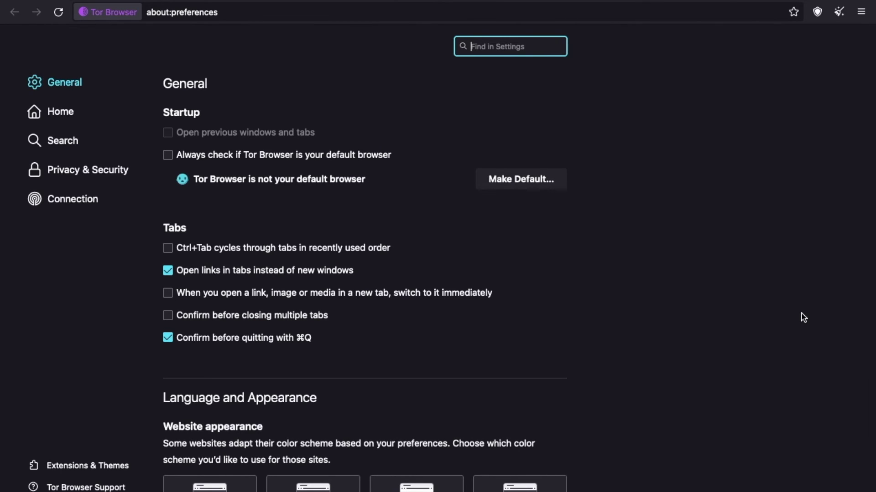
pyautogui.scroll(-5, 386, 311)
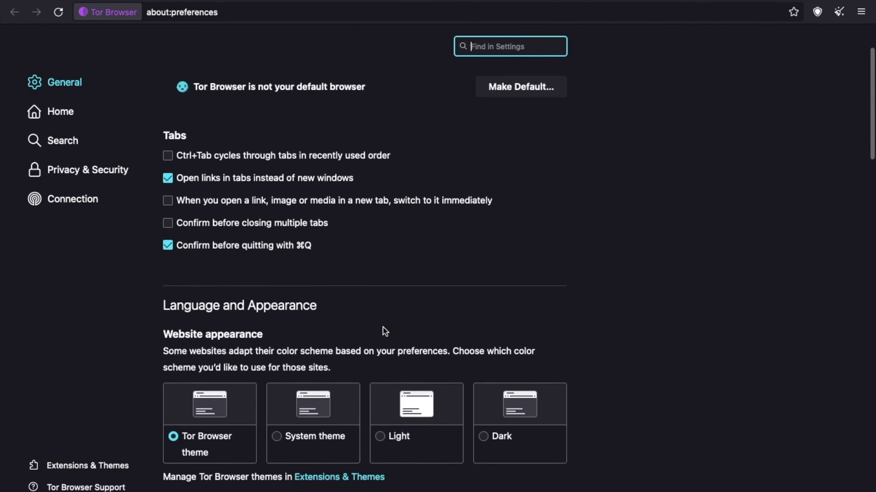
pyautogui.scroll(-7, 383, 331)
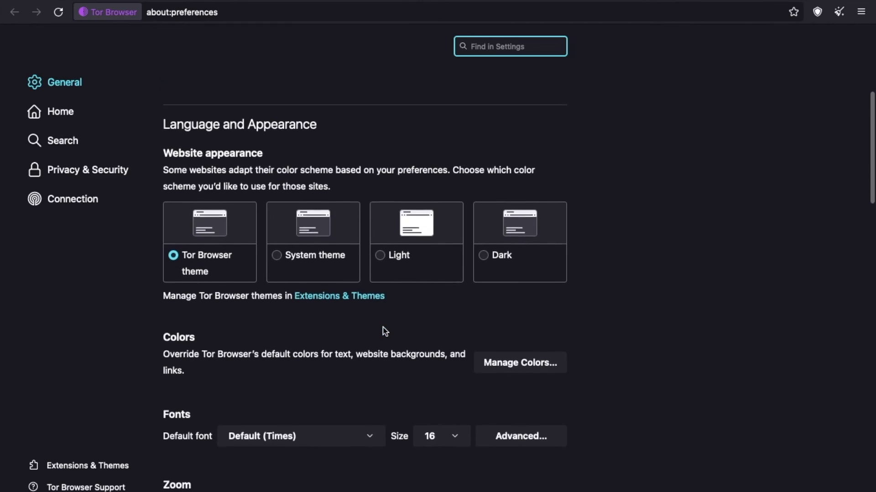
pyautogui.scroll(-5, 385, 332)
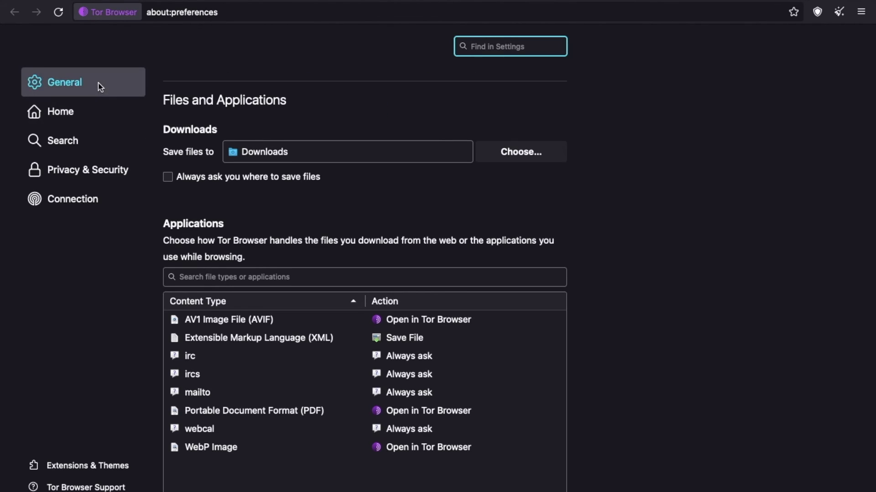
# - Look through the Home and Search settings and bring up the Privacy & Security settings
pyautogui.click(86, 113)
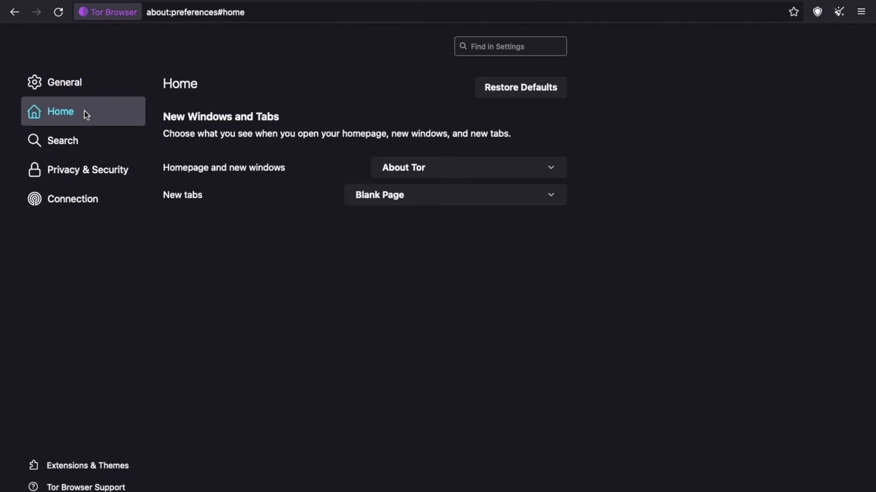
pyautogui.click(85, 141)
pyautogui.click(85, 165)
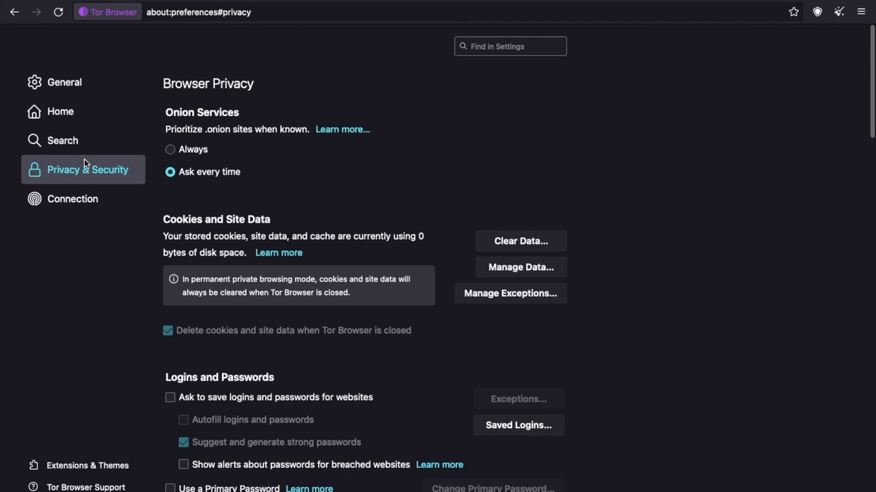